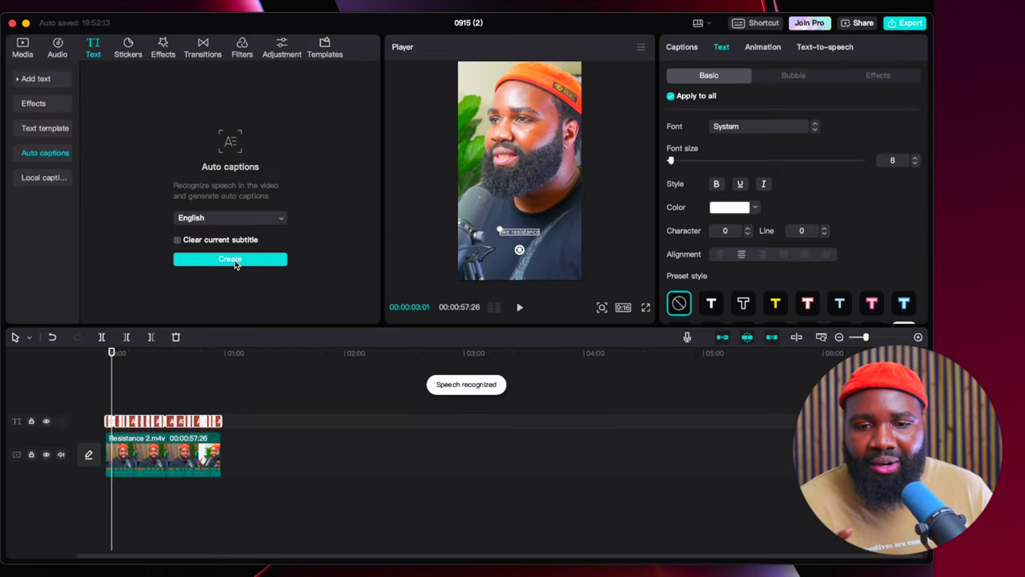
Marquee-select every auto-generated caption clip on the caption track and bring up the text effect presets.
{"action": "left_click", "coordinate": [518, 235]}
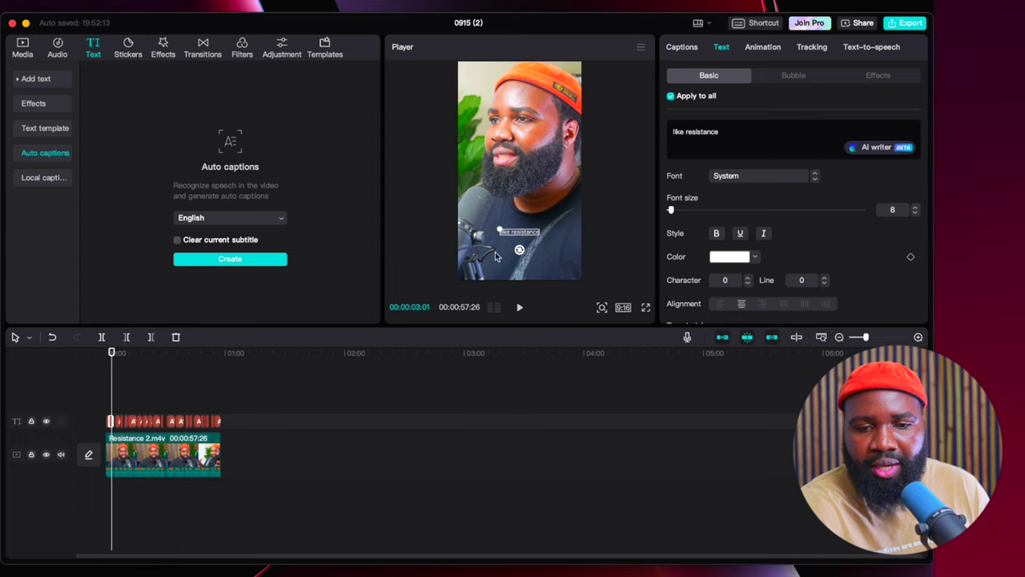
{"action": "left_click", "coordinate": [134, 407]}
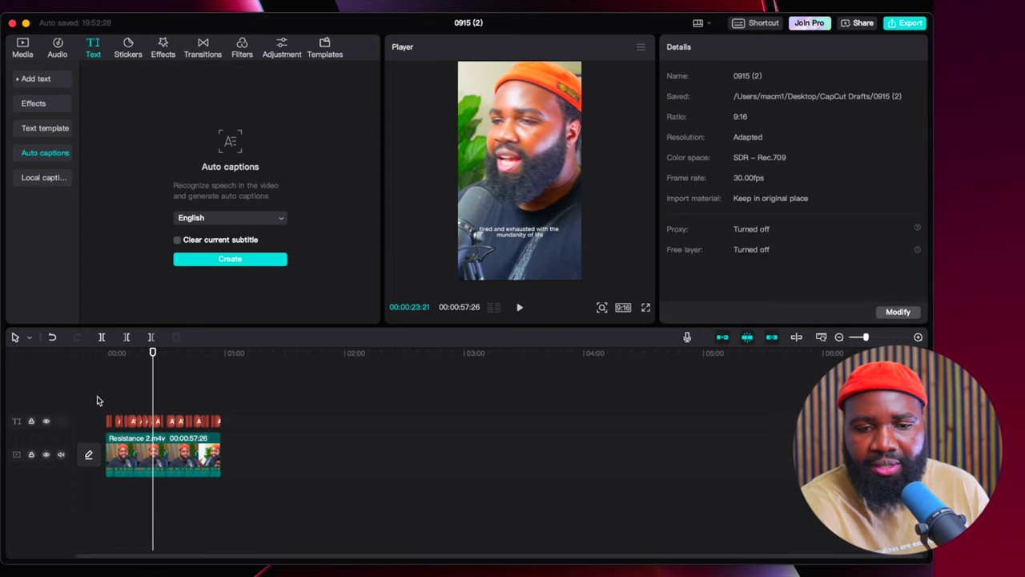
{"action": "left_click_drag", "start_coordinate": [226, 405], "coordinate": [106, 425]}
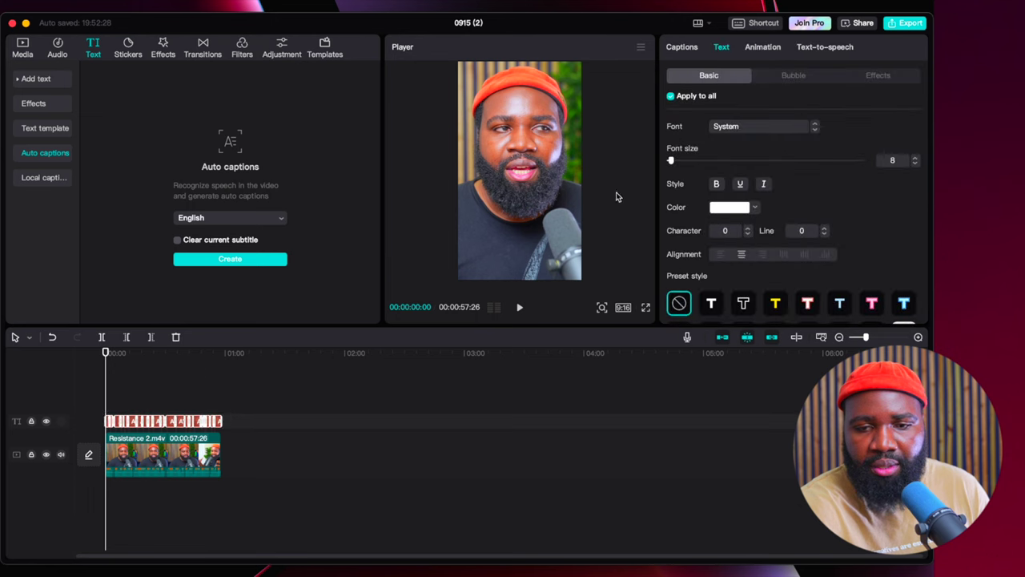
{"action": "scroll", "coordinate": [708, 200], "scroll_direction": "down", "scroll_amount": 5}
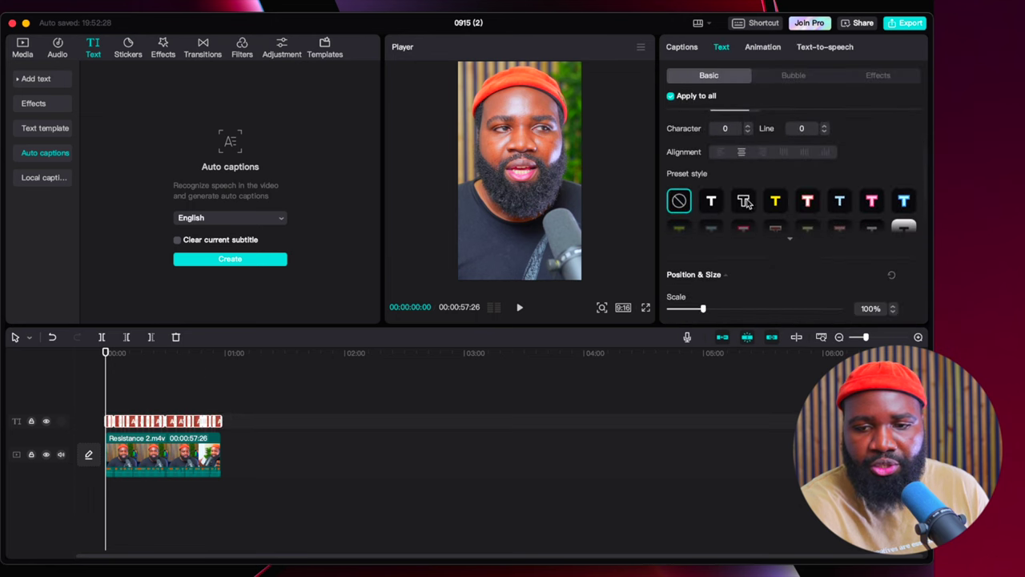
{"action": "scroll", "coordinate": [773, 202], "scroll_direction": "up", "scroll_amount": 5}
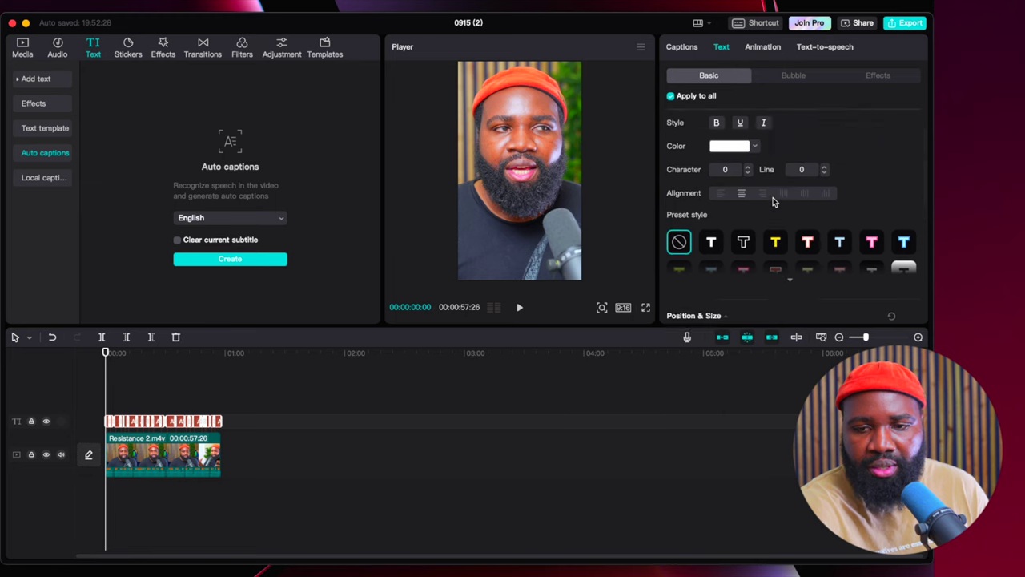
{"action": "left_click", "coordinate": [869, 76]}
Apply the gold ART text effect preset to all selected captions.
{"action": "scroll", "coordinate": [766, 232], "scroll_direction": "down", "scroll_amount": 5}
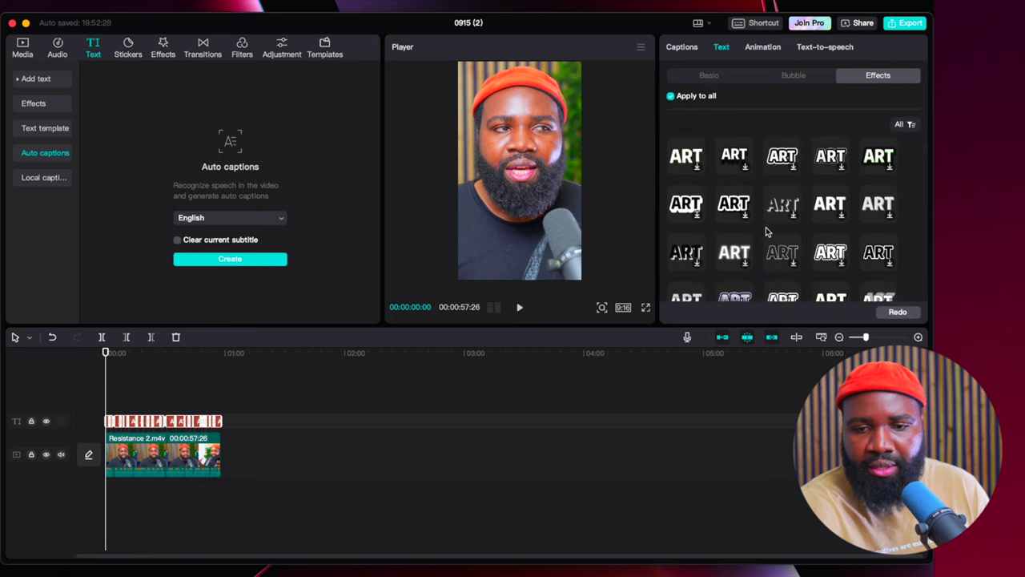
{"action": "scroll", "coordinate": [766, 232], "scroll_direction": "down", "scroll_amount": 4}
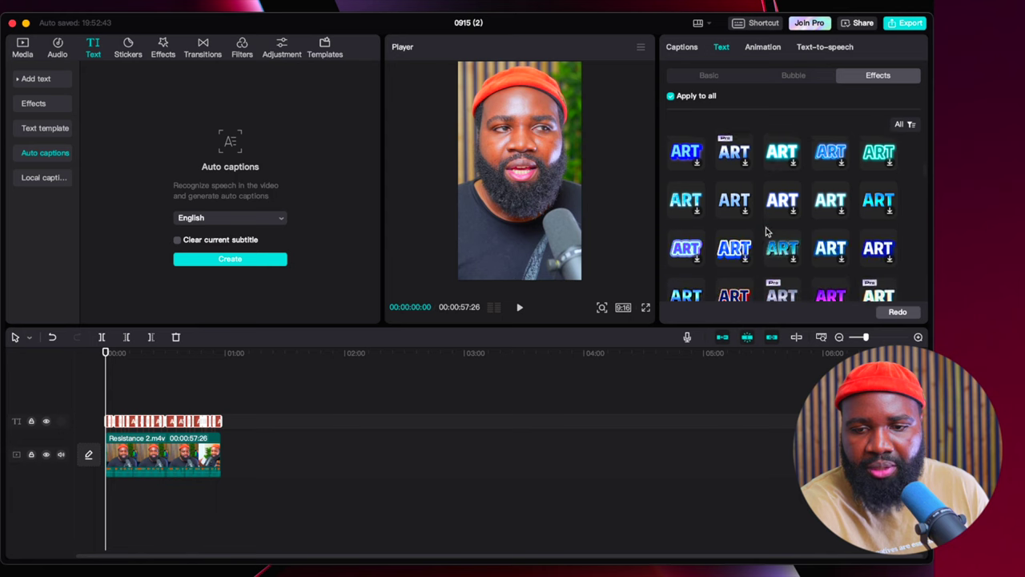
{"action": "scroll", "coordinate": [766, 232], "scroll_direction": "down", "scroll_amount": 2}
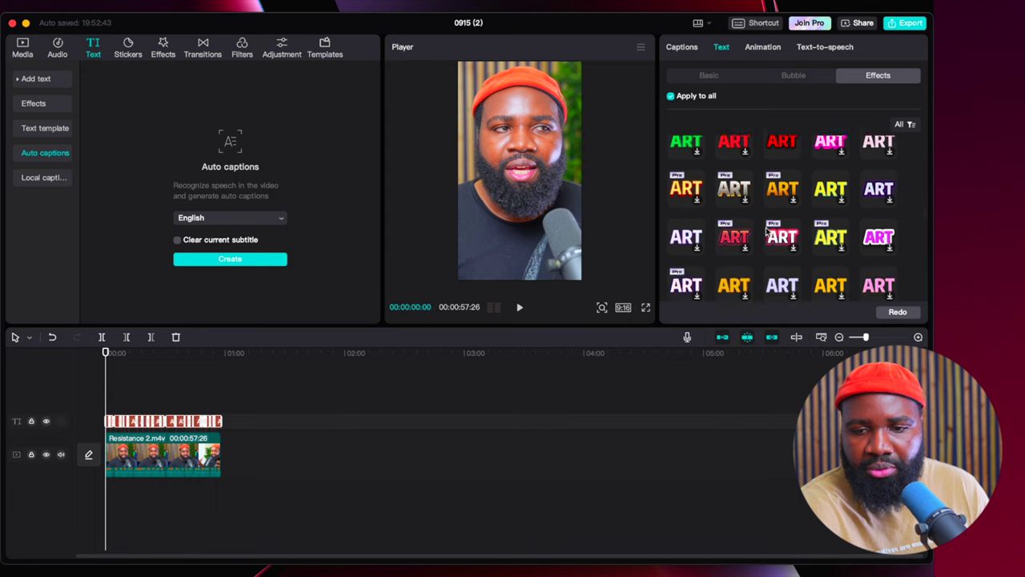
{"action": "left_click", "coordinate": [828, 286]}
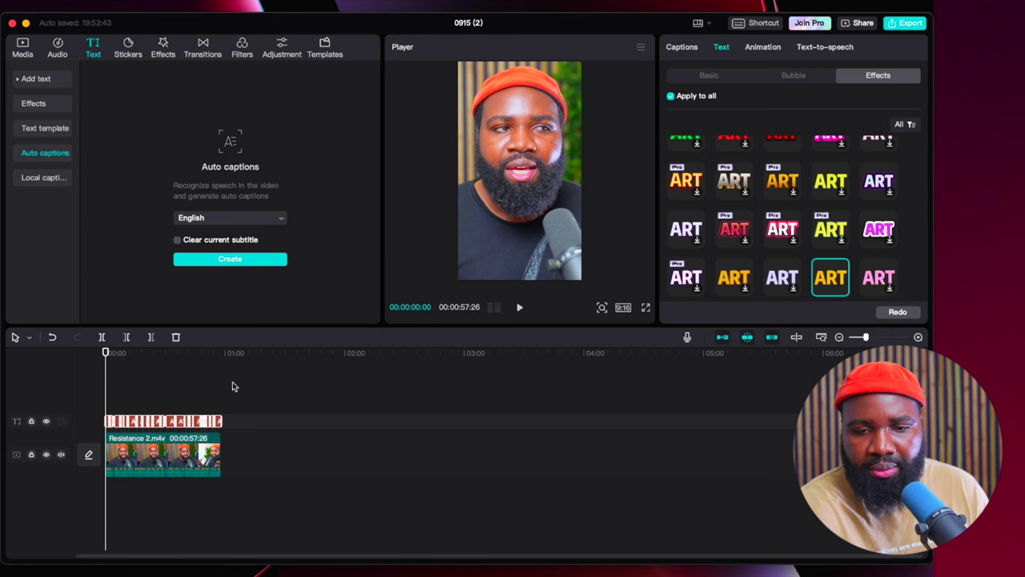
Play back the captions, then select the caption at around 13 seconds.
{"action": "left_click", "coordinate": [110, 398]}
{"action": "key", "text": "space"}
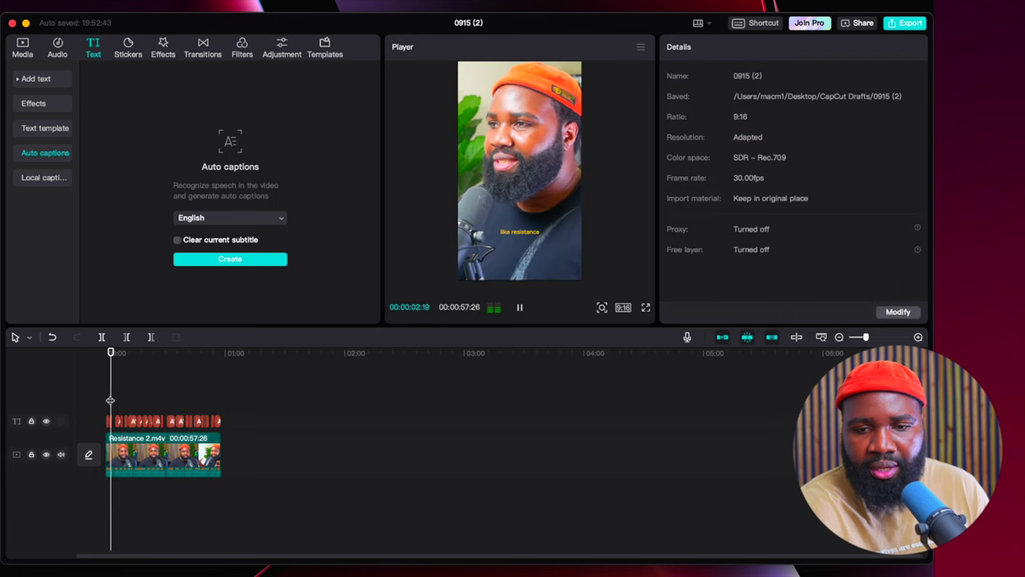
{"action": "key", "text": "space"}
{"action": "left_click", "coordinate": [133, 402]}
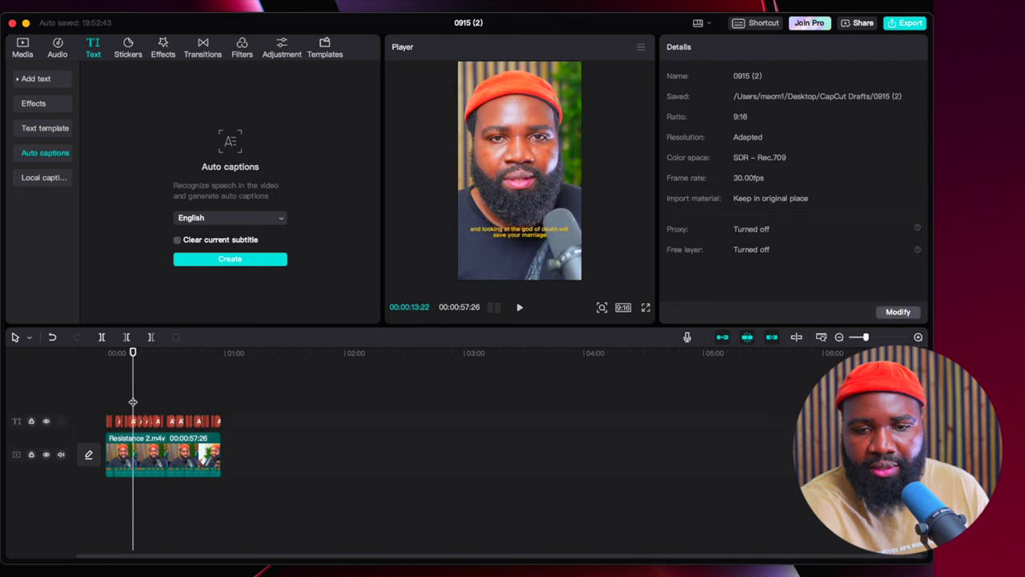
{"action": "left_click", "coordinate": [503, 235]}
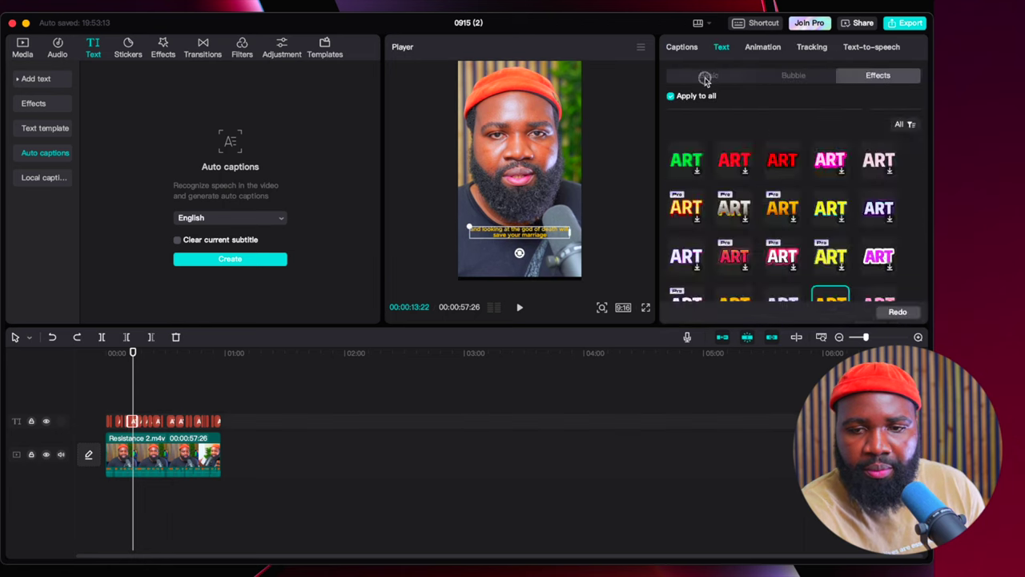
Increase the caption font size and switch the captions to a bold condensed font.
{"action": "left_click", "coordinate": [709, 75]}
{"action": "left_click_drag", "start_coordinate": [673, 209], "coordinate": [674, 210]}
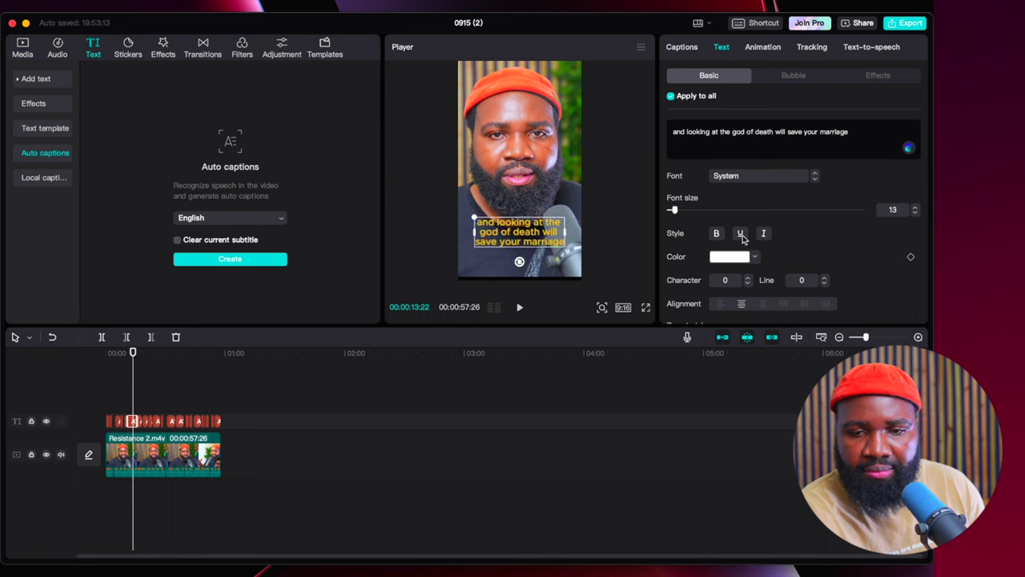
{"action": "left_click", "coordinate": [742, 176]}
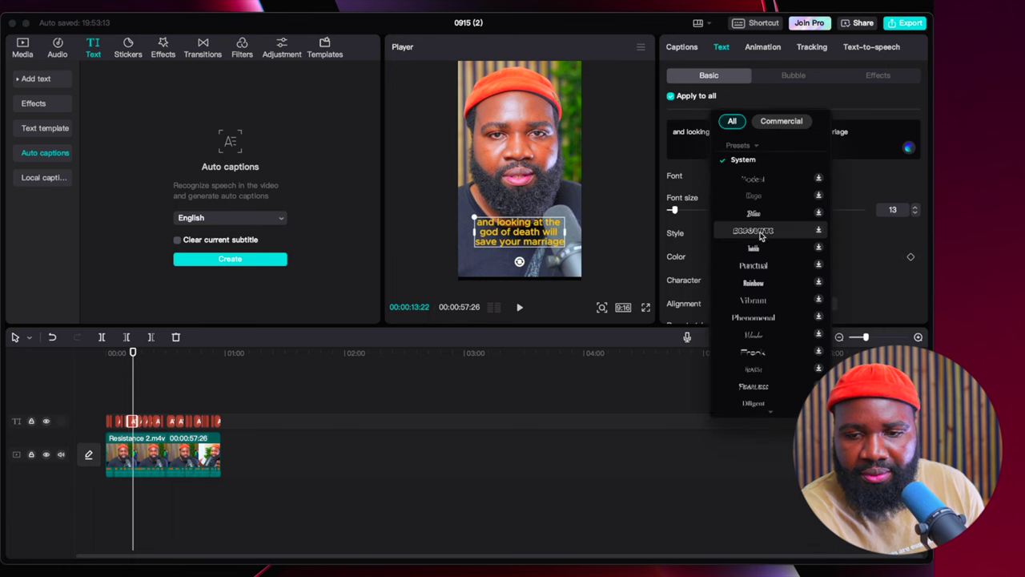
{"action": "scroll", "coordinate": [755, 289], "scroll_direction": "down", "scroll_amount": 5}
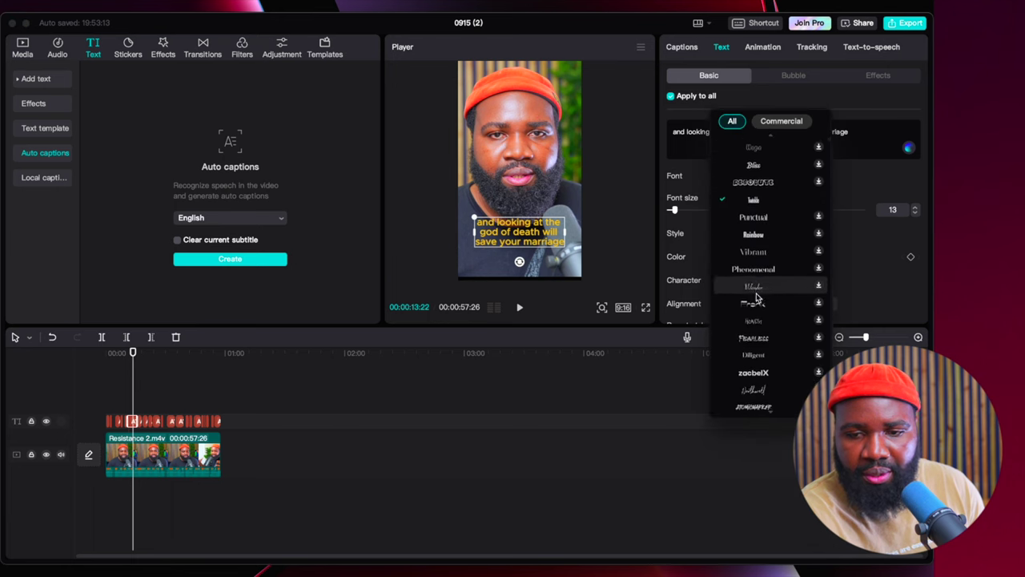
{"action": "left_click", "coordinate": [758, 388]}
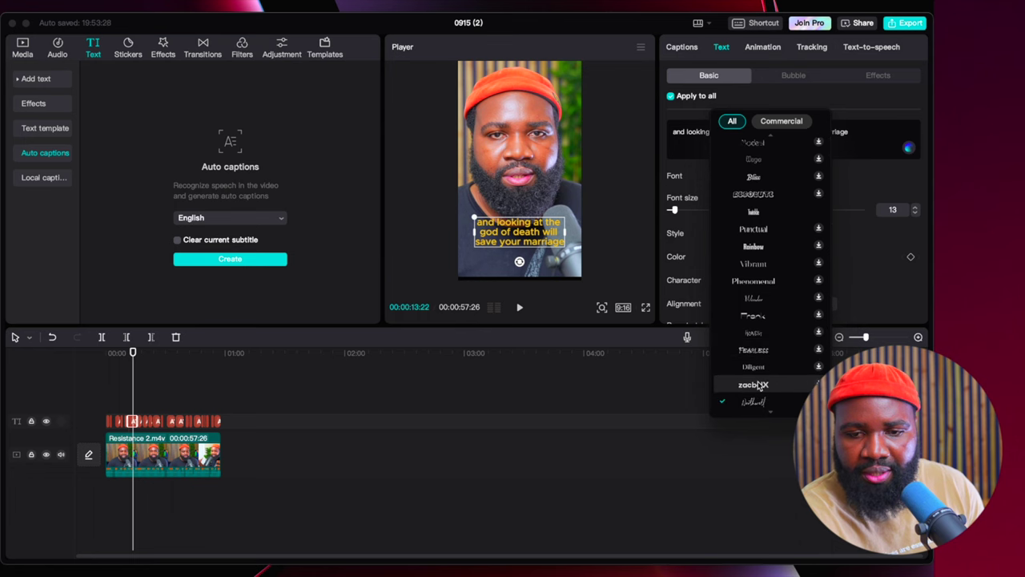
{"action": "left_click", "coordinate": [154, 399]}
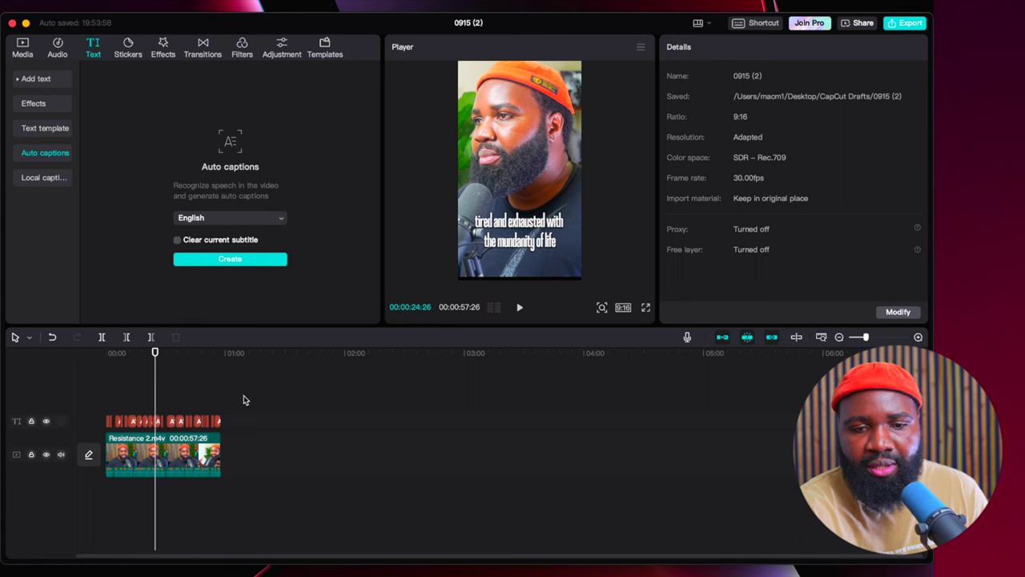
Preview the Trending Blu-ray scanning video effect on the Resistance 2 talking-head clip.
{"action": "left_click", "coordinate": [138, 455]}
{"action": "left_click", "coordinate": [36, 104]}
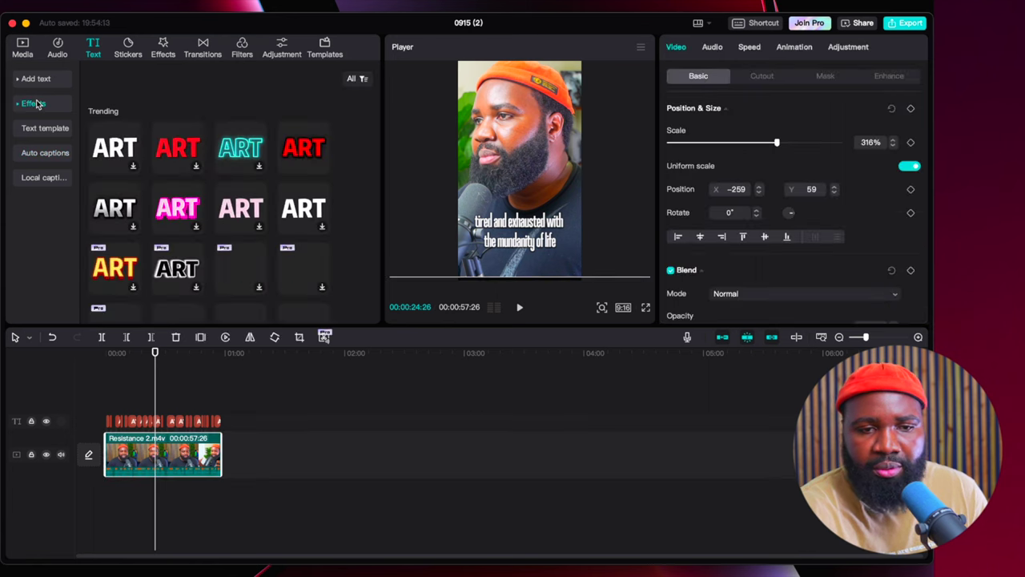
{"action": "left_click", "coordinate": [161, 44]}
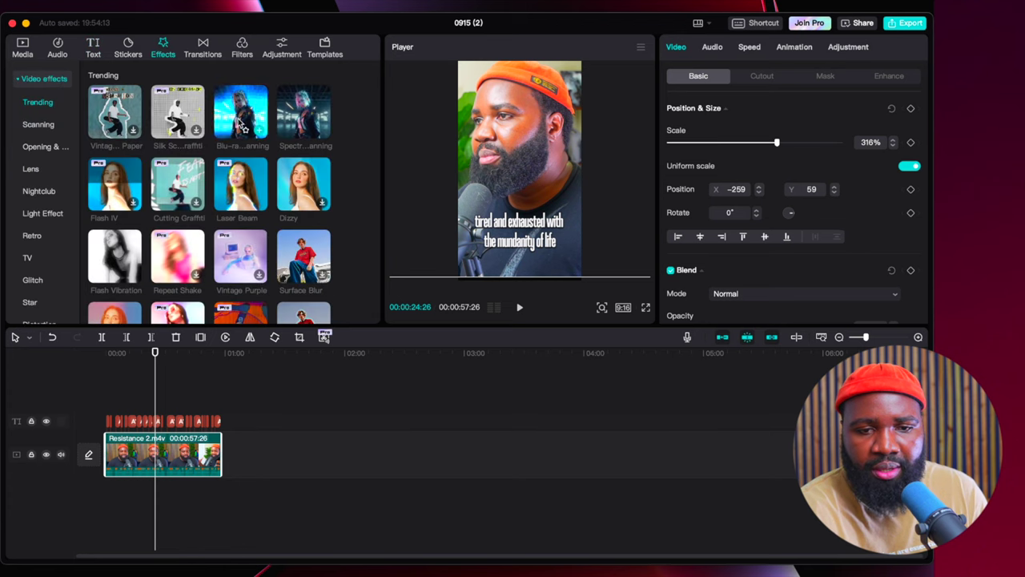
{"action": "left_click", "coordinate": [238, 120]}
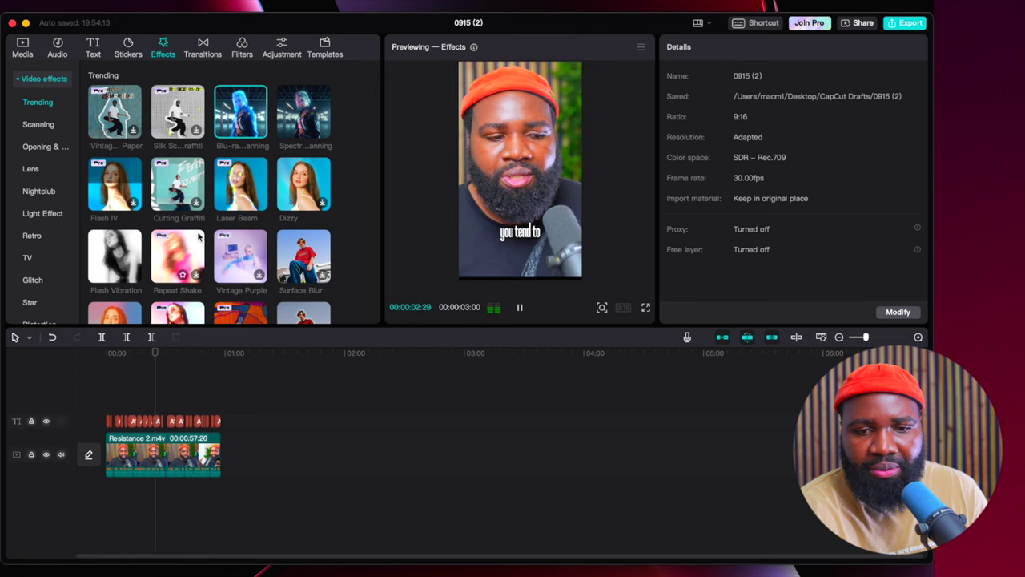
{"action": "scroll", "coordinate": [184, 200], "scroll_direction": "down", "scroll_amount": 10}
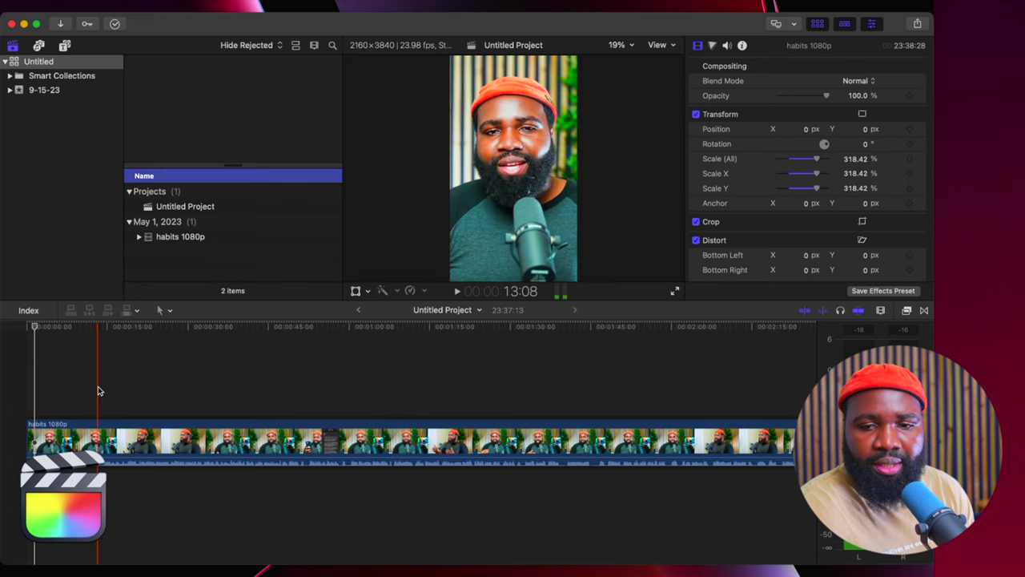
Play the project back from just after its start.
{"action": "left_click", "coordinate": [148, 390]}
{"action": "key", "text": "space"}
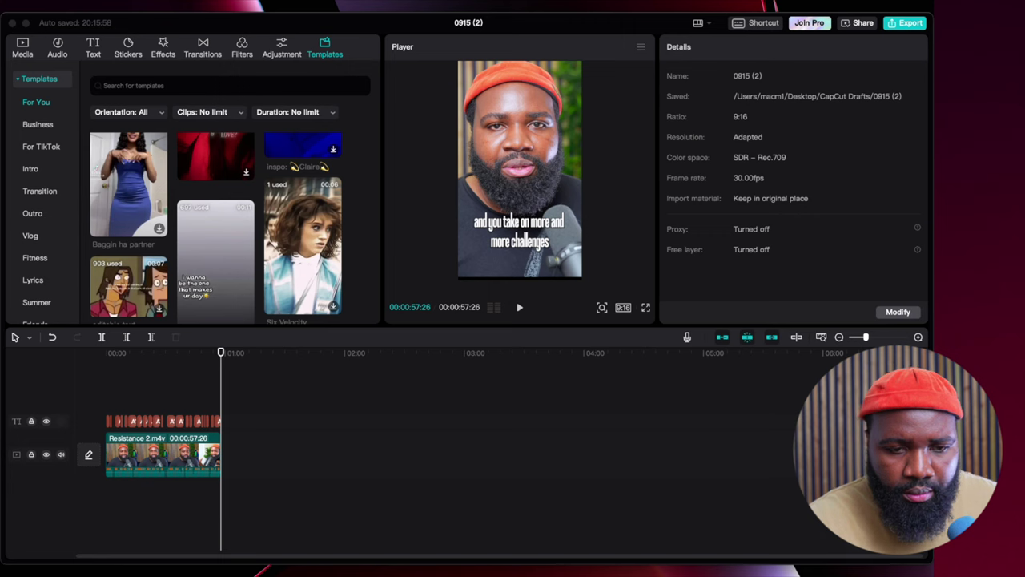
Preview the For You template '2020 Klips 3' in the player.
{"action": "scroll", "coordinate": [202, 218], "scroll_direction": "up", "scroll_amount": 2}
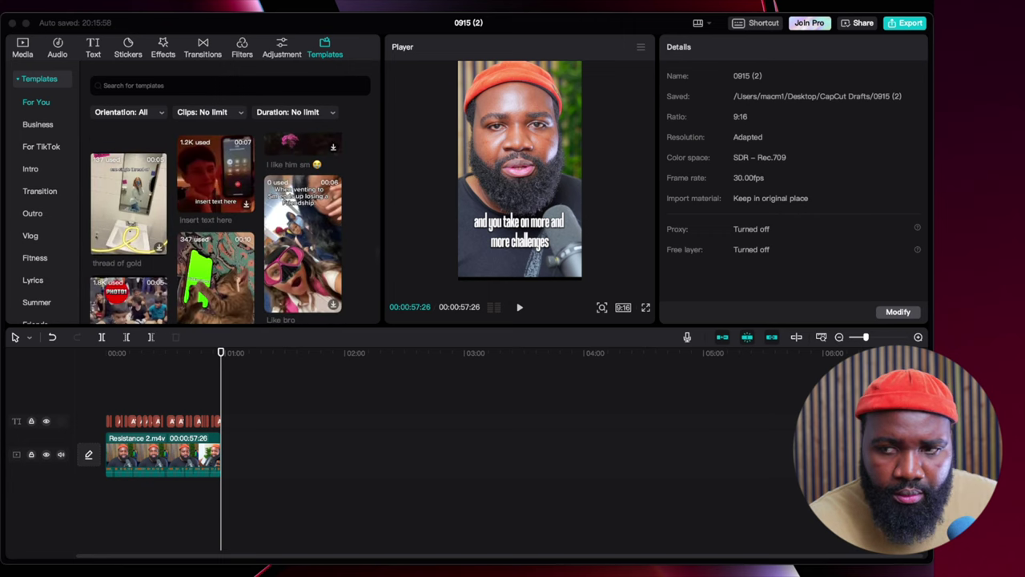
{"action": "left_click", "coordinate": [203, 218]}
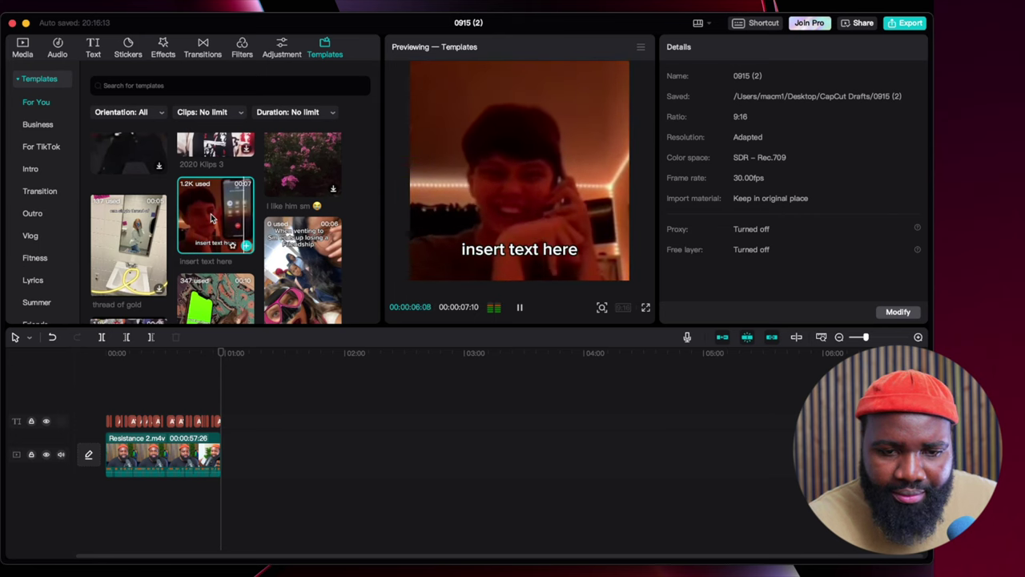
{"action": "scroll", "coordinate": [210, 218], "scroll_direction": "up", "scroll_amount": 3}
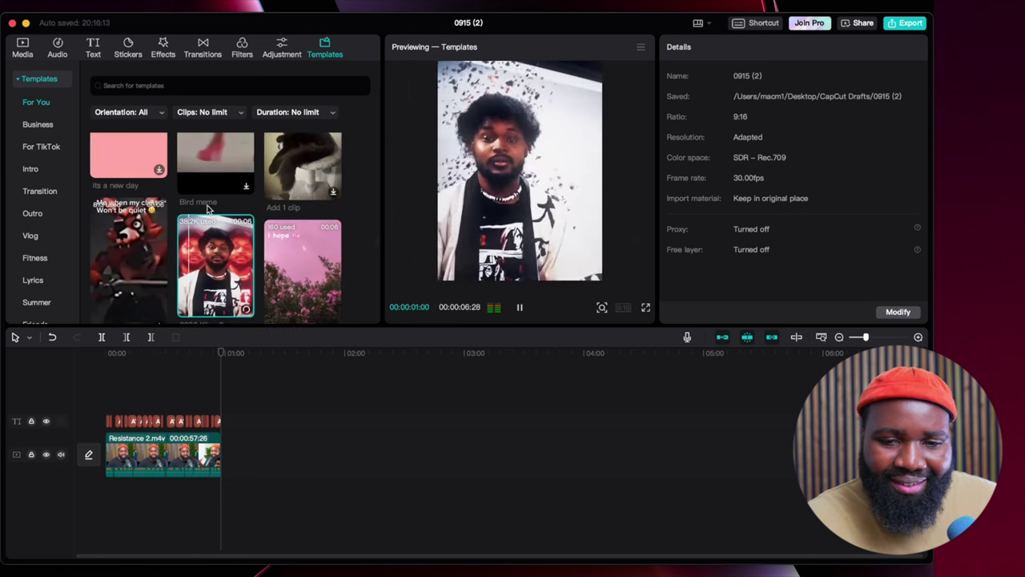
{"action": "scroll", "coordinate": [206, 210], "scroll_direction": "up", "scroll_amount": 5}
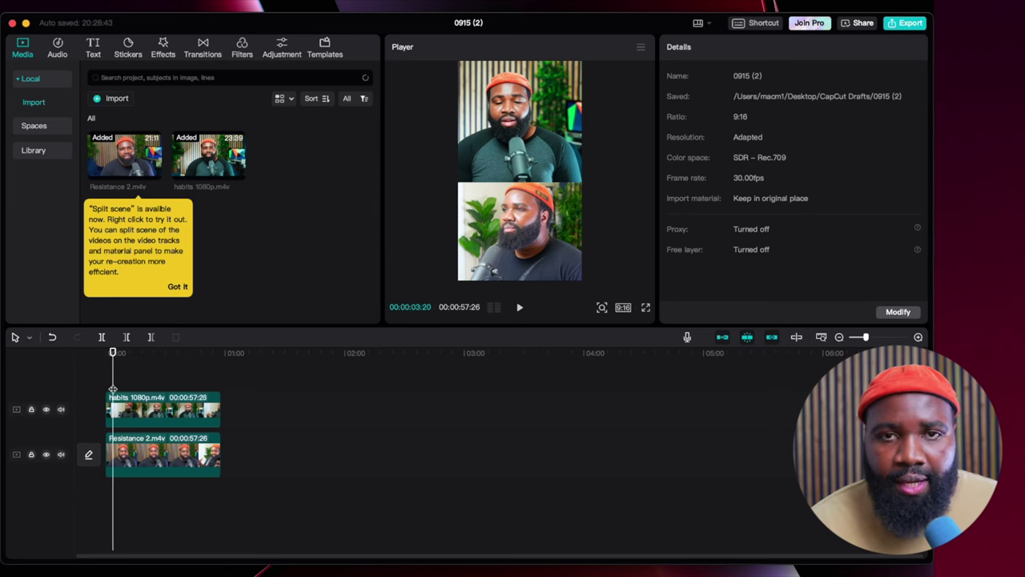
{"action": "left_click", "coordinate": [99, 385]}
{"action": "key", "text": "space"}
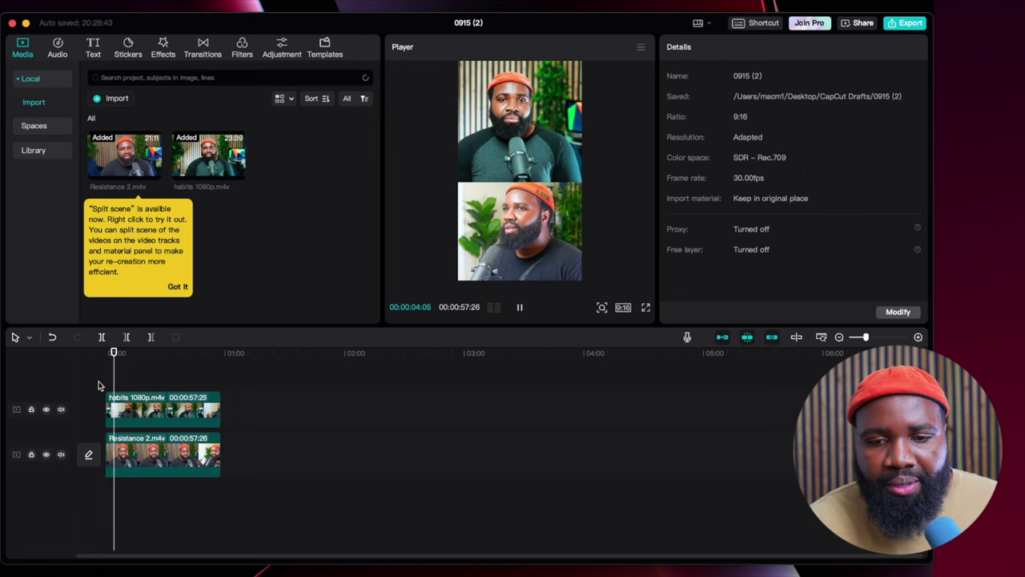
{"action": "key", "text": "space"}
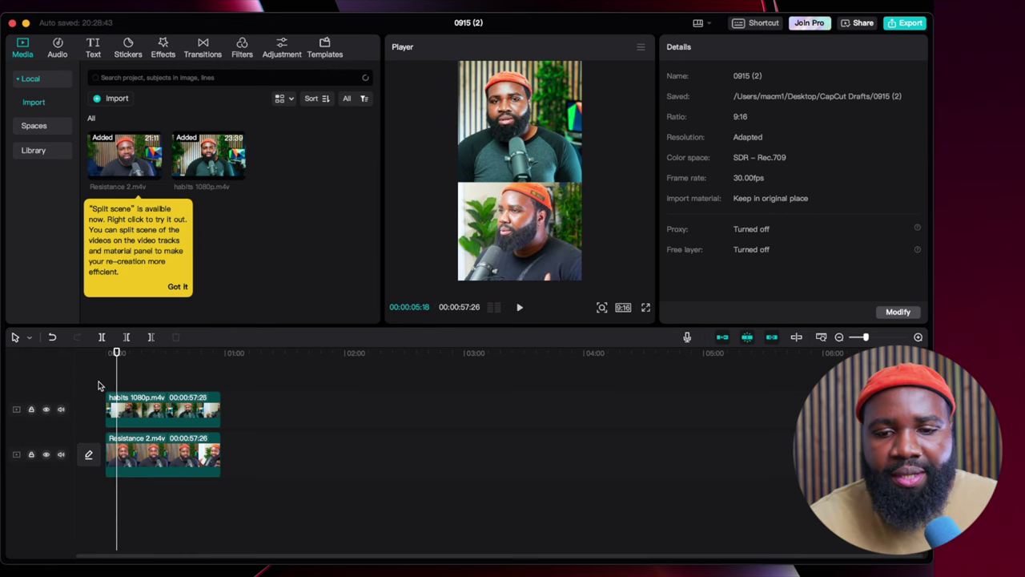
{"action": "key", "text": "space"}
{"action": "key", "text": "space"}
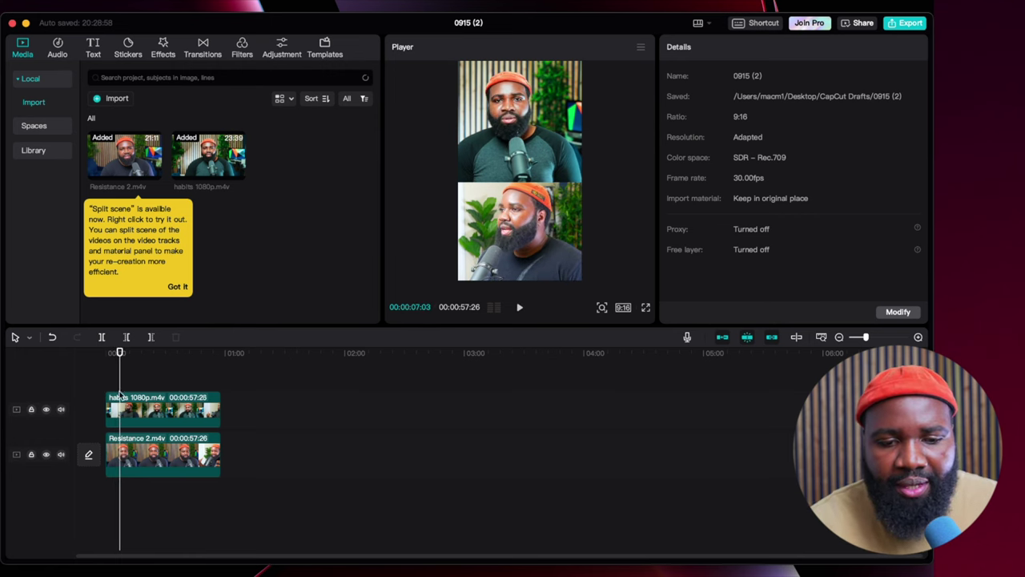
{"action": "left_click", "coordinate": [124, 413]}
{"action": "mouse_move", "coordinate": [503, 122]}
{"action": "left_mouse_down"}
{"action": "mouse_move", "coordinate": [503, 104]}
{"action": "mouse_move", "coordinate": [502, 120]}
{"action": "left_mouse_up"}
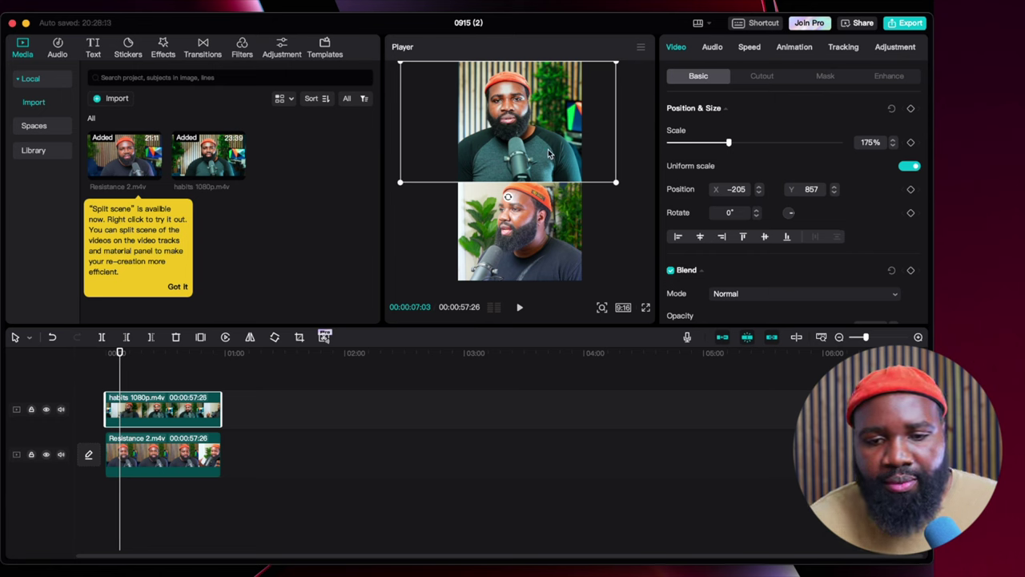
{"action": "left_click_drag", "start_coordinate": [616, 182], "coordinate": [677, 353]}
{"action": "left_click_drag", "start_coordinate": [521, 156], "coordinate": [522, 170]}
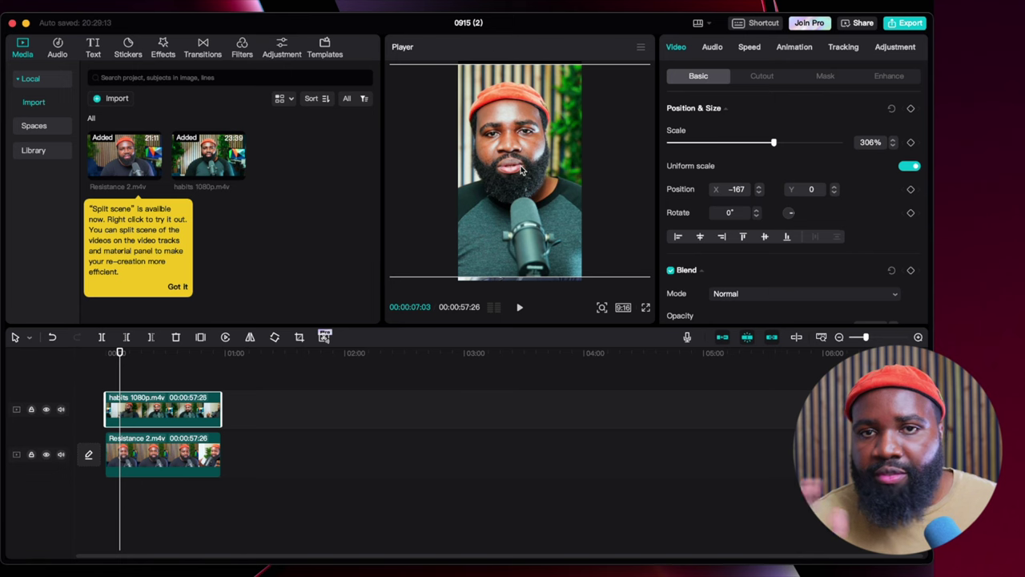
{"action": "key", "text": "super+z"}
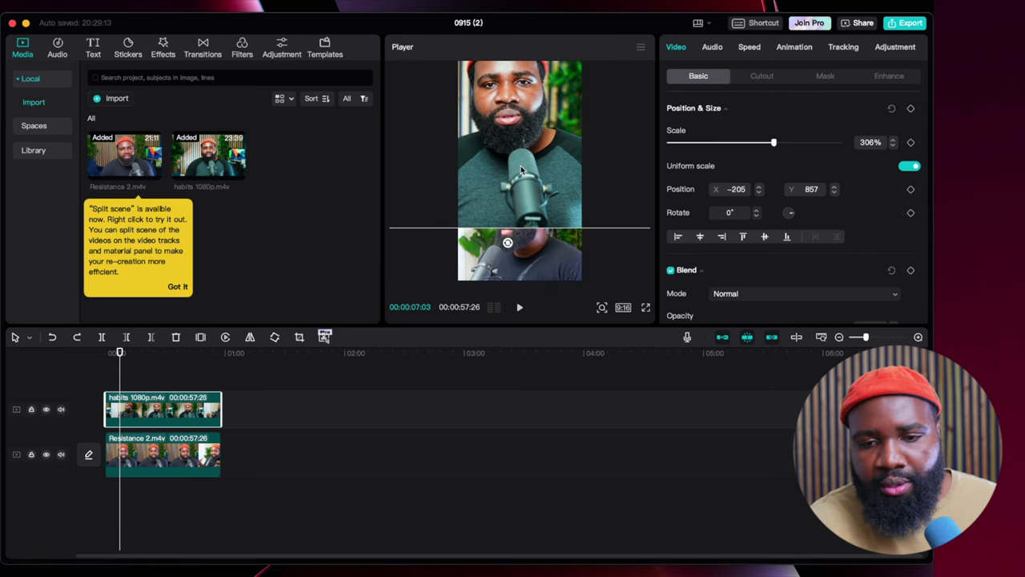
{"action": "key", "text": "super+z"}
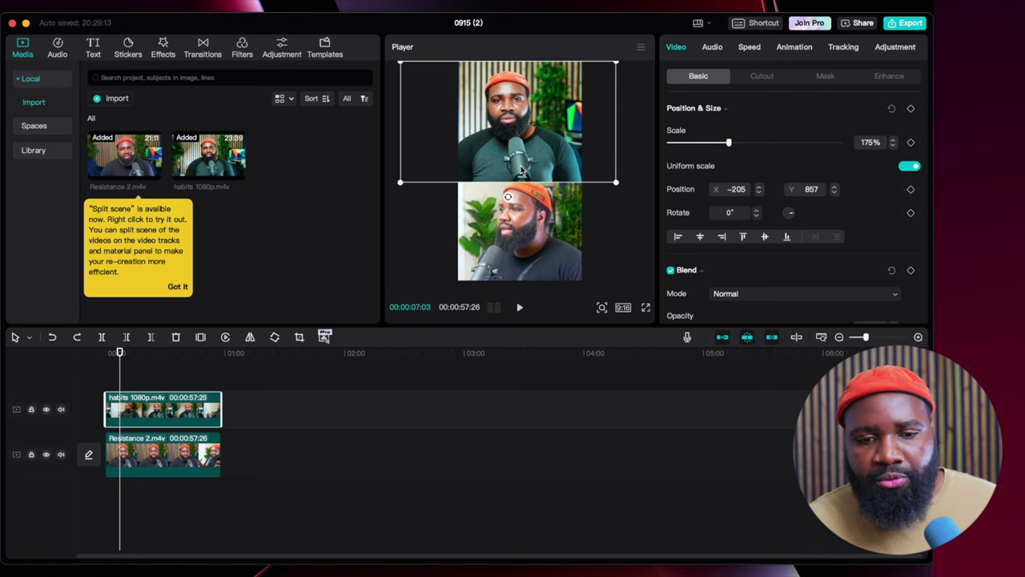